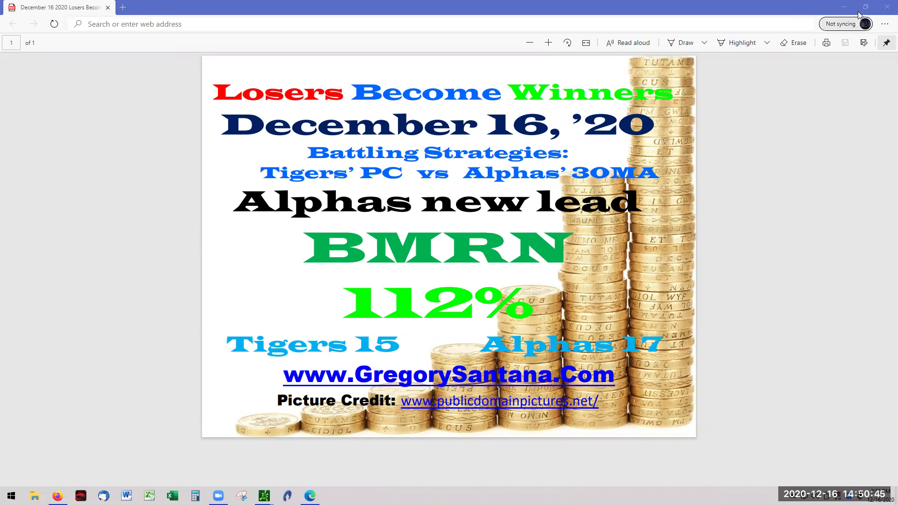
- Minimize the PDF report and chart the ATVI position, enlarged around its recent candles and trade notes
{"action": "left_click", "coordinate": [844, 7]}
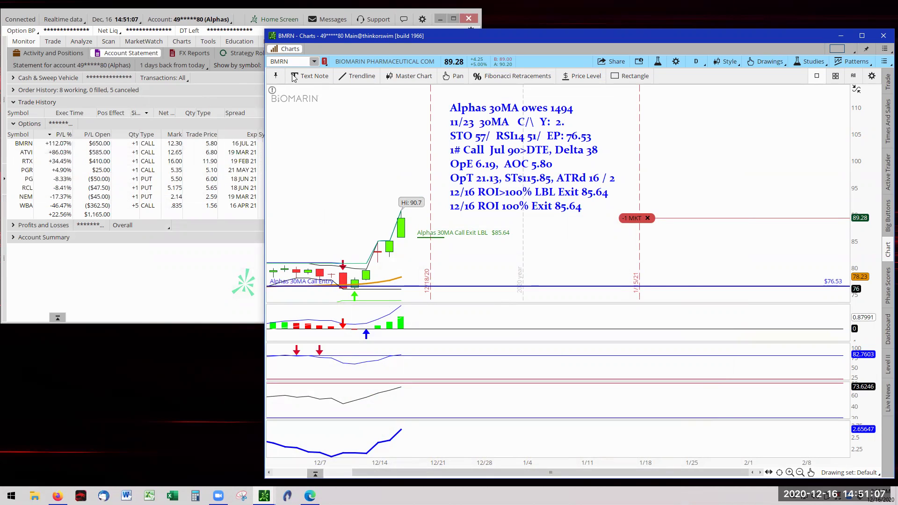
{"action": "left_click", "coordinate": [314, 62]}
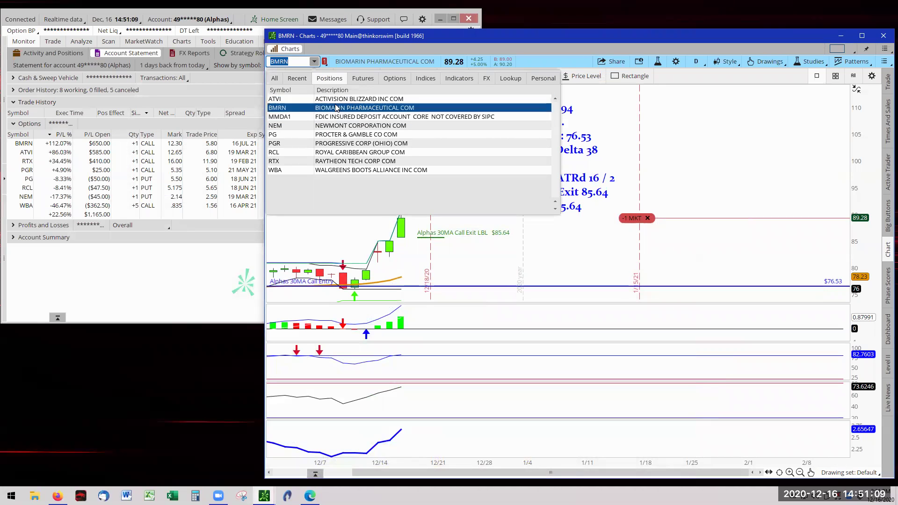
{"action": "left_click", "coordinate": [327, 99]}
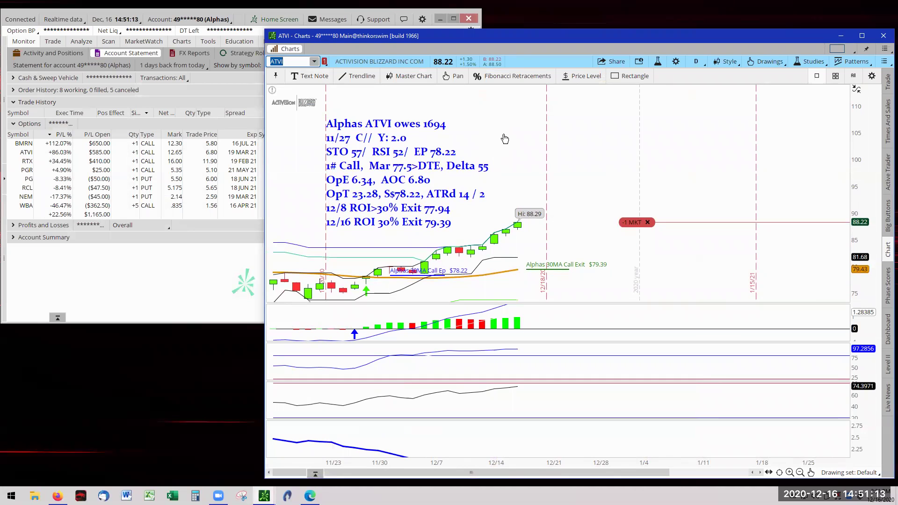
{"action": "left_click", "coordinate": [790, 473]}
{"action": "scroll", "coordinate": [400, 164], "scroll_direction": "down", "scroll_amount": 5}
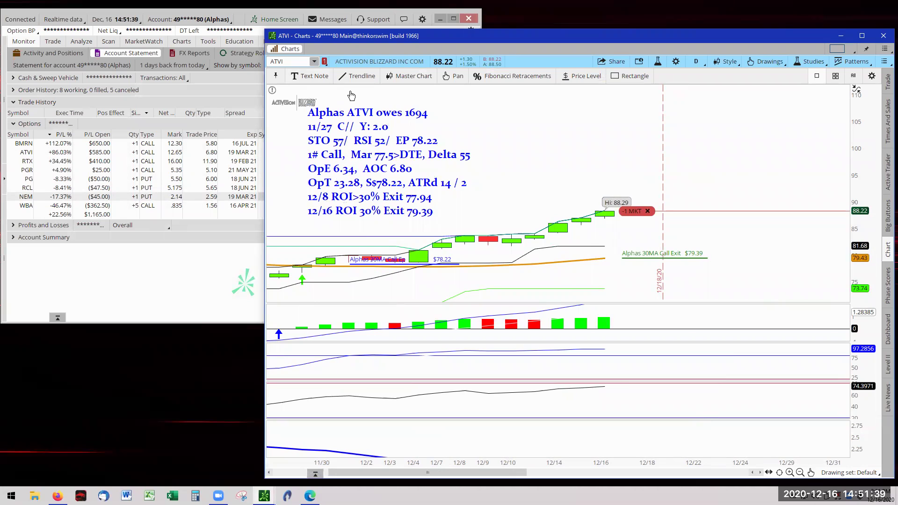
- Chart the RTX position and frame its recent candles, exit line and trade notes
{"action": "left_click", "coordinate": [315, 63]}
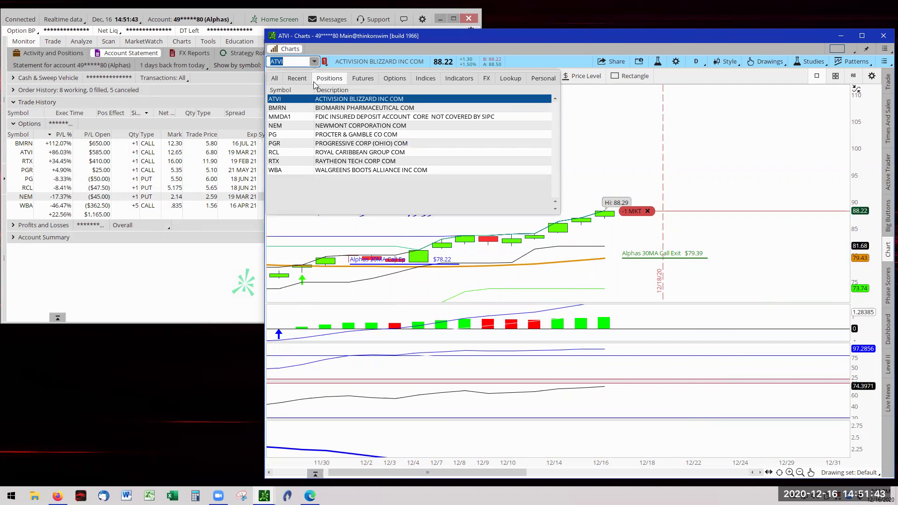
{"action": "left_click", "coordinate": [337, 161]}
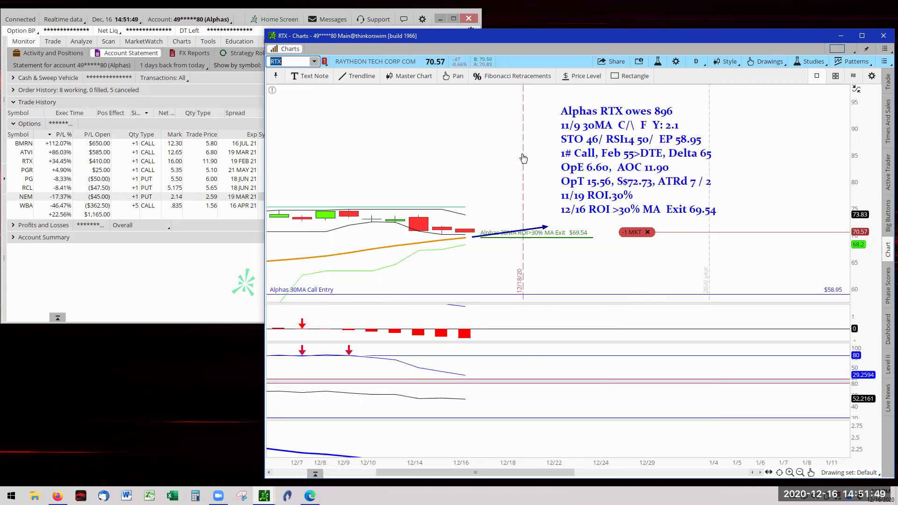
{"action": "left_click_drag", "start_coordinate": [522, 157], "coordinate": [474, 176]}
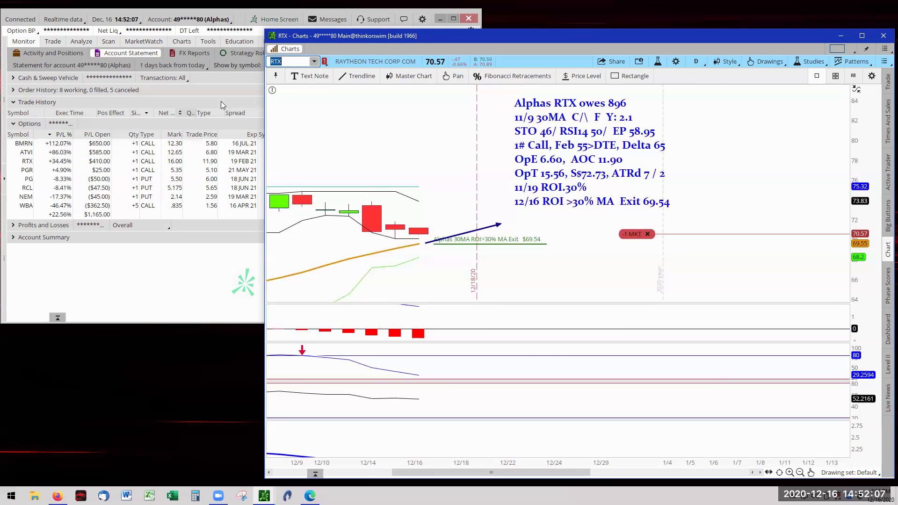
- Chart the PGR position with Autozoom and rescale it to show the forecast note, trade notes and recent candles together
{"action": "left_click", "coordinate": [314, 61]}
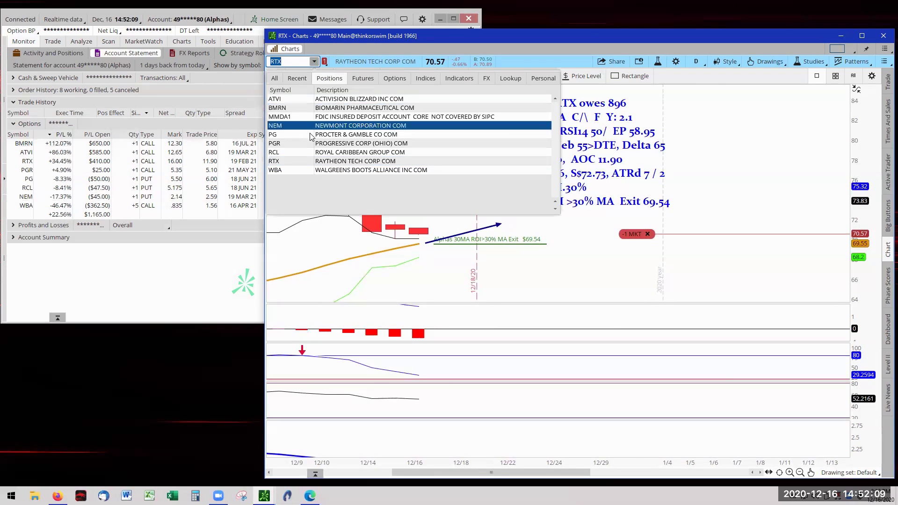
{"action": "left_click", "coordinate": [331, 147]}
{"action": "right_click", "coordinate": [406, 196]}
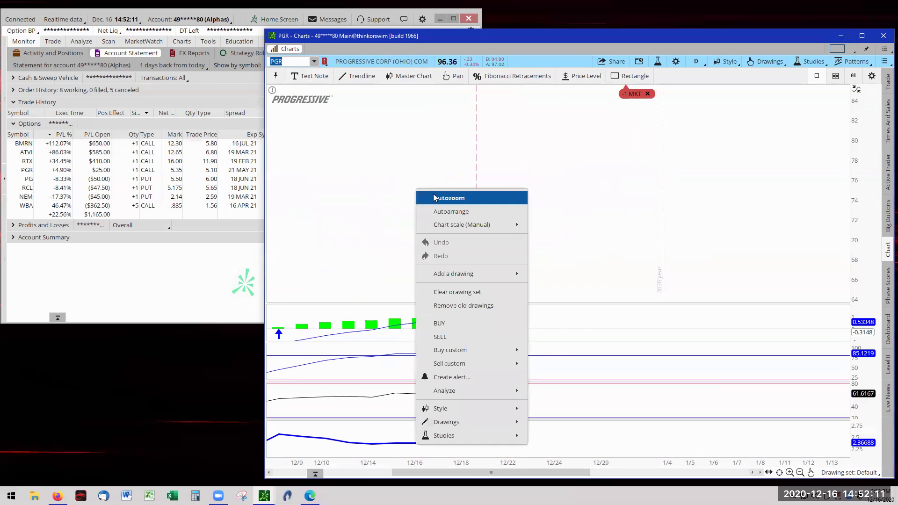
{"action": "left_click", "coordinate": [571, 225]}
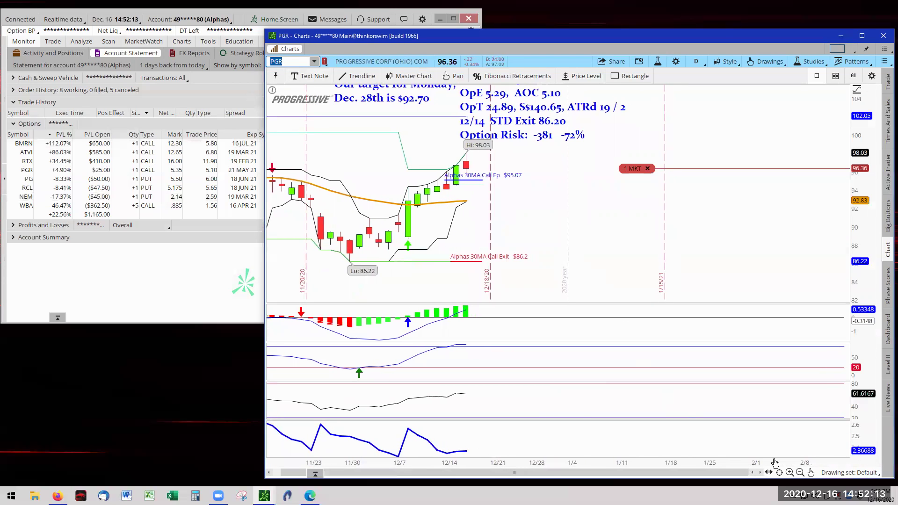
{"action": "left_click", "coordinate": [790, 472]}
{"action": "left_click_drag", "start_coordinate": [323, 240], "coordinate": [844, 159]}
{"action": "left_click_drag", "start_coordinate": [866, 119], "coordinate": [866, 202]}
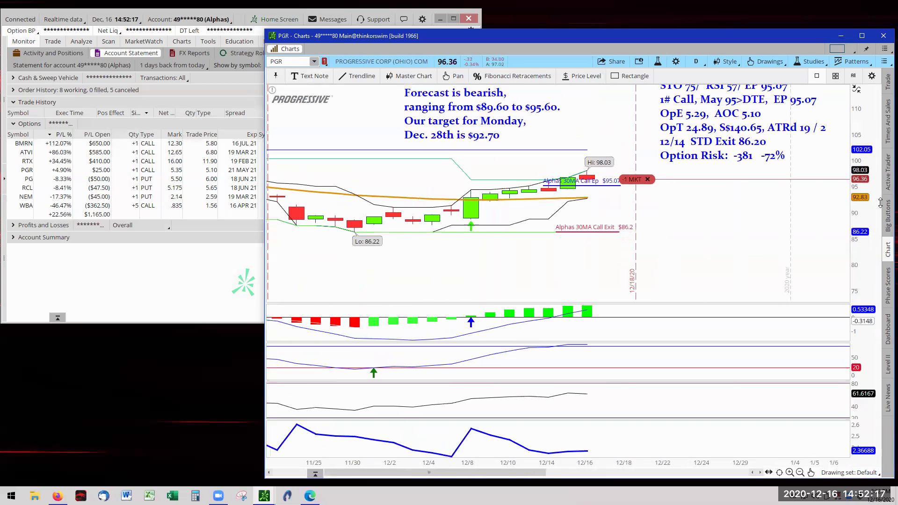
{"action": "left_click_drag", "start_coordinate": [731, 265], "coordinate": [614, 266]}
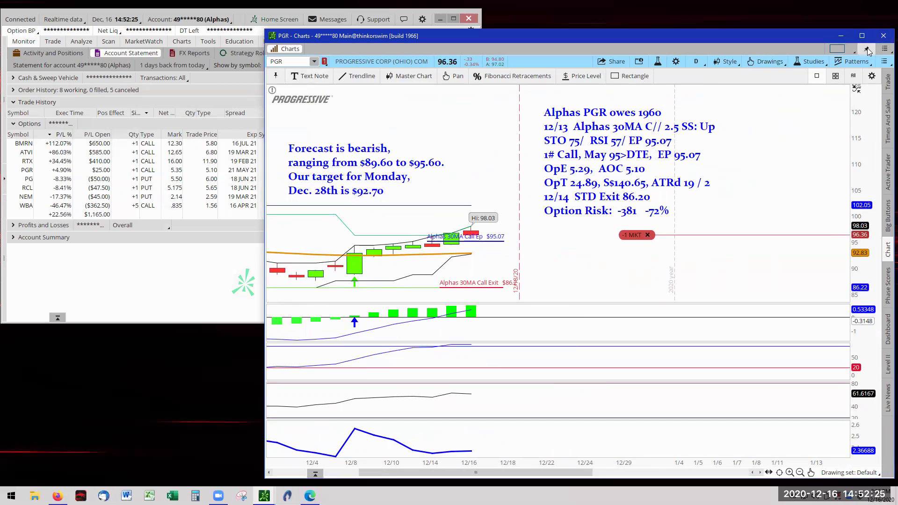
- Switch to the Tigers account and chart its UAA position with Autozoom
{"action": "left_click", "coordinate": [187, 19]}
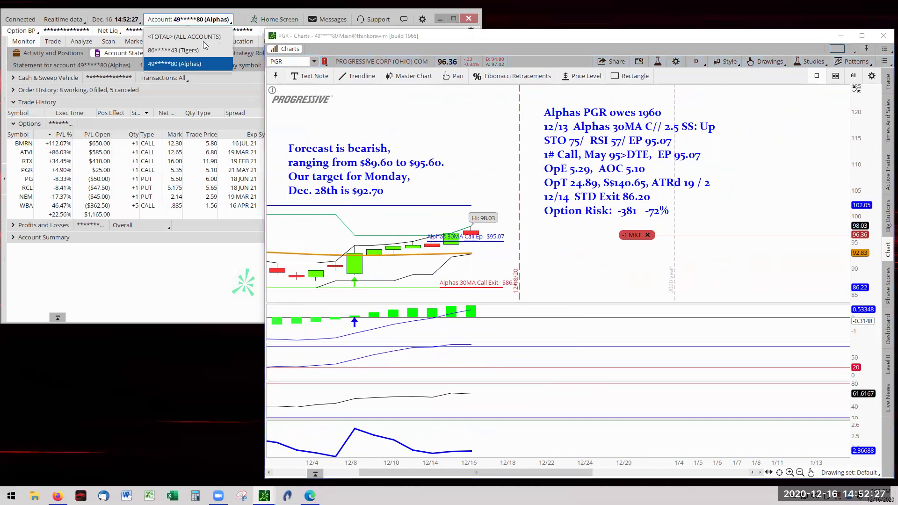
{"action": "left_click", "coordinate": [180, 55]}
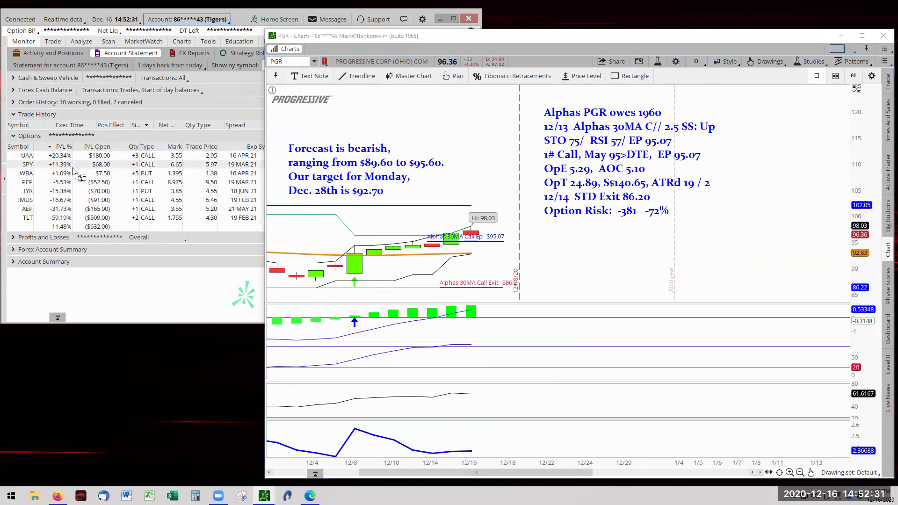
{"action": "left_click", "coordinate": [317, 61]}
{"action": "left_click", "coordinate": [339, 157]}
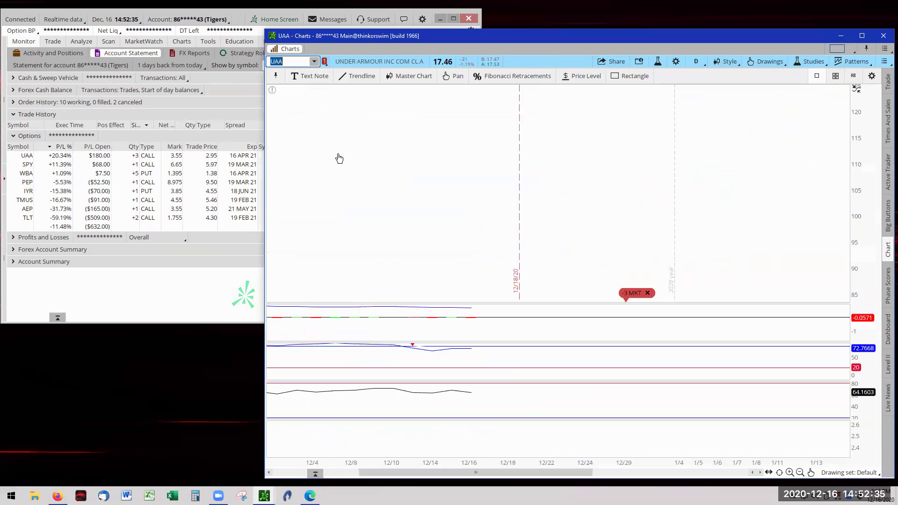
{"action": "right_click", "coordinate": [403, 192]}
{"action": "left_click", "coordinate": [406, 192]}
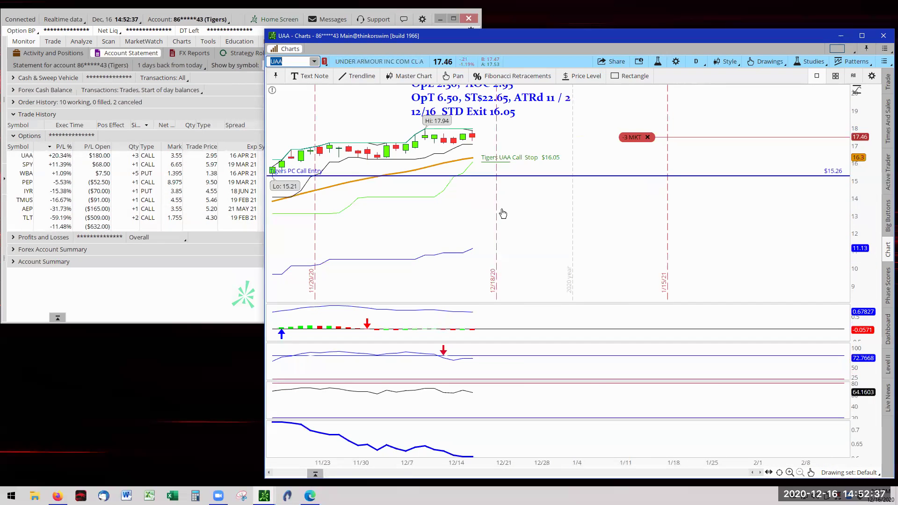
- Enlarge and refit the UAA chart to show its recent candles, exit rules and complete trade notes
{"action": "left_click", "coordinate": [789, 472]}
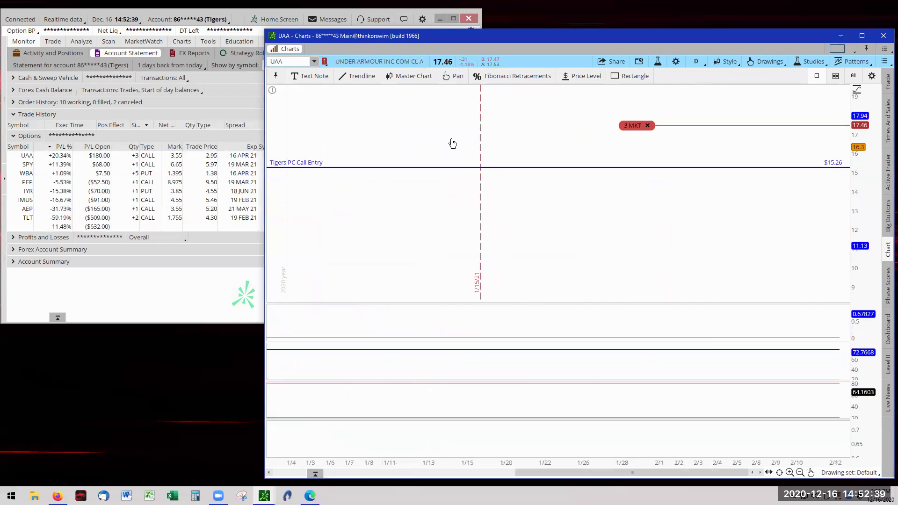
{"action": "left_click_drag", "start_coordinate": [421, 117], "coordinate": [458, 153]}
{"action": "right_click", "coordinate": [460, 154]}
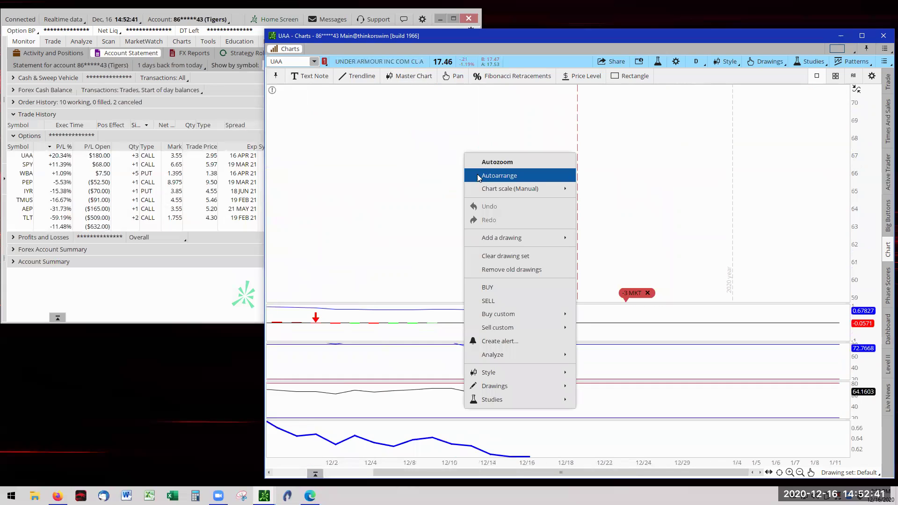
{"action": "left_click", "coordinate": [449, 145]}
{"action": "right_click", "coordinate": [470, 224]}
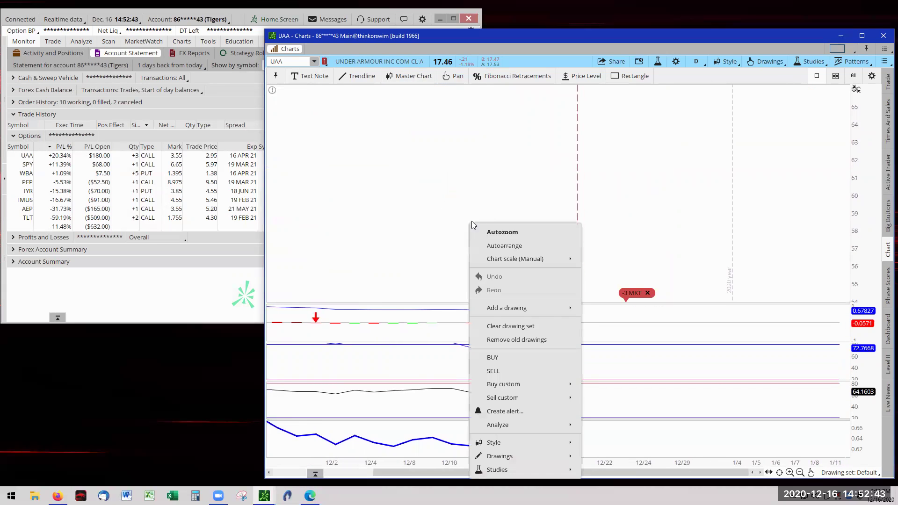
{"action": "left_click", "coordinate": [482, 233]}
{"action": "scroll", "coordinate": [711, 232], "scroll_direction": "right", "scroll_amount": 5}
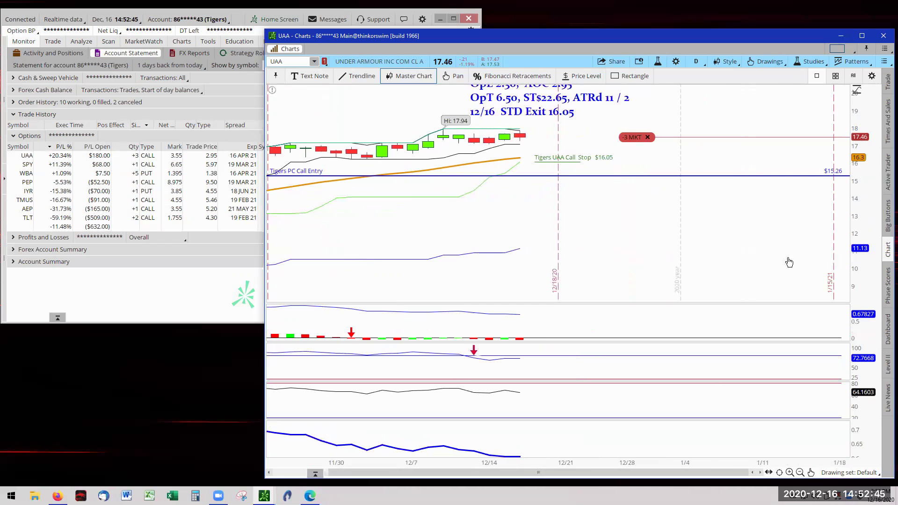
{"action": "left_click_drag", "start_coordinate": [819, 244], "coordinate": [826, 326]}
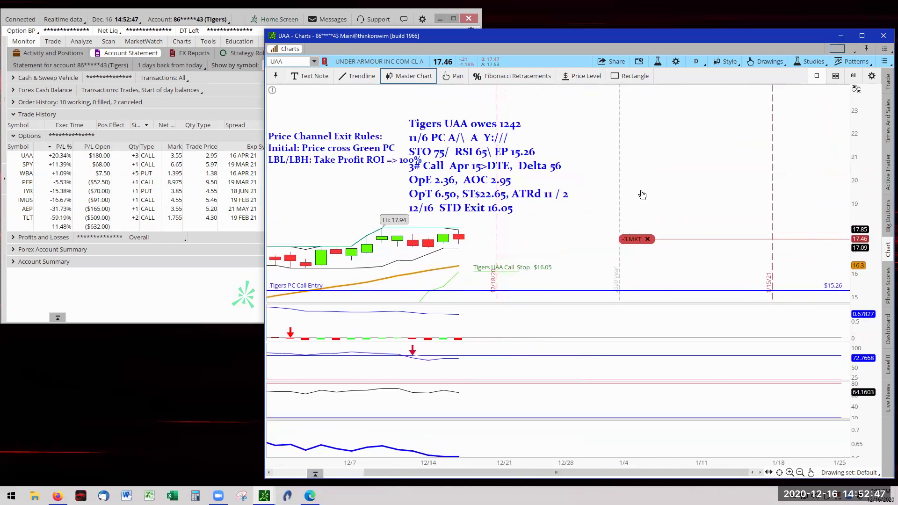
{"action": "left_click_drag", "start_coordinate": [414, 148], "coordinate": [372, 141]}
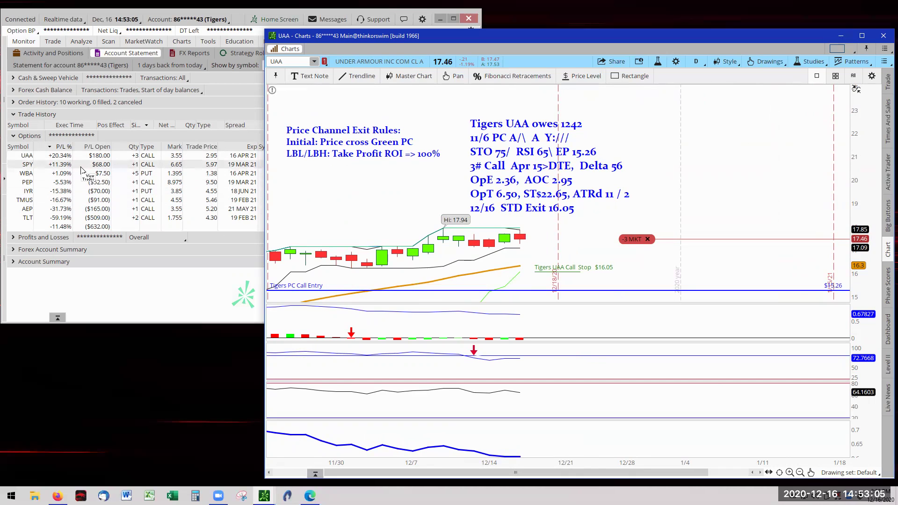
- Chart the SPY position with Autozoom and rescale it to show the recent candles and complete trade notes
{"action": "left_click", "coordinate": [314, 62]}
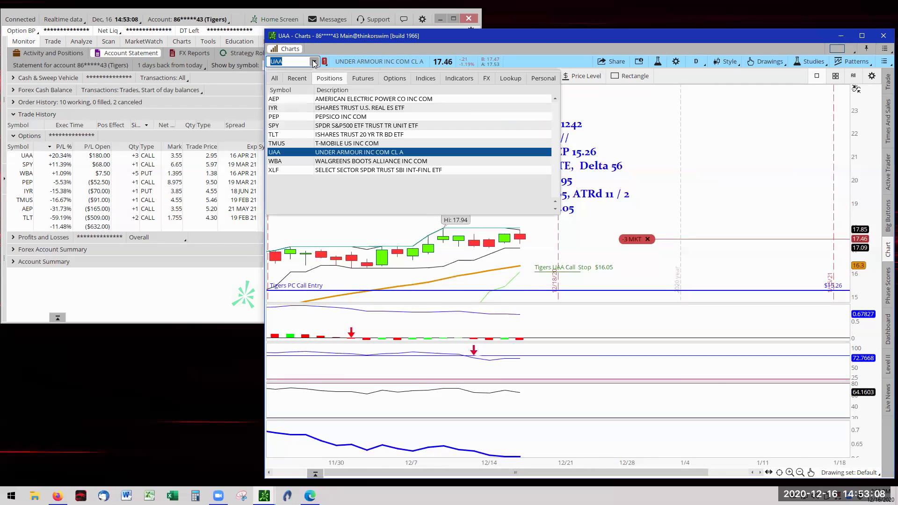
{"action": "left_click", "coordinate": [334, 125]}
{"action": "right_click", "coordinate": [390, 197]}
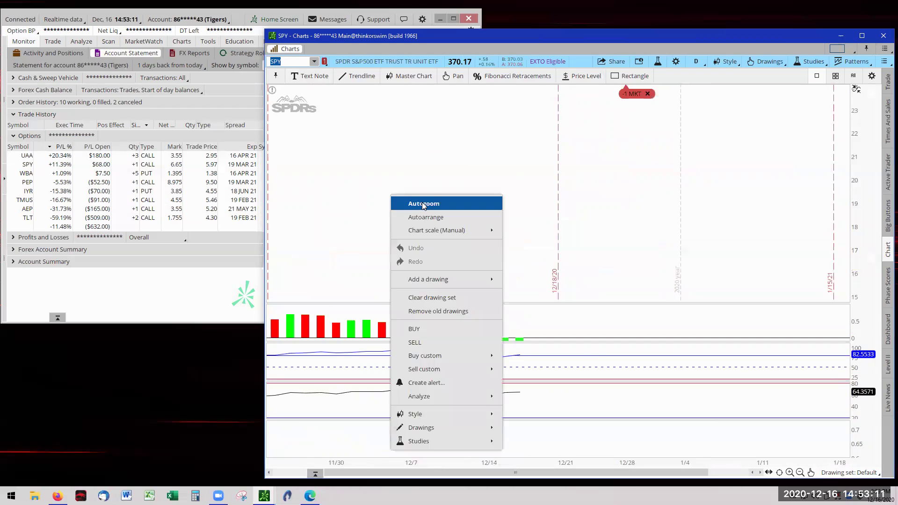
{"action": "left_click", "coordinate": [428, 203]}
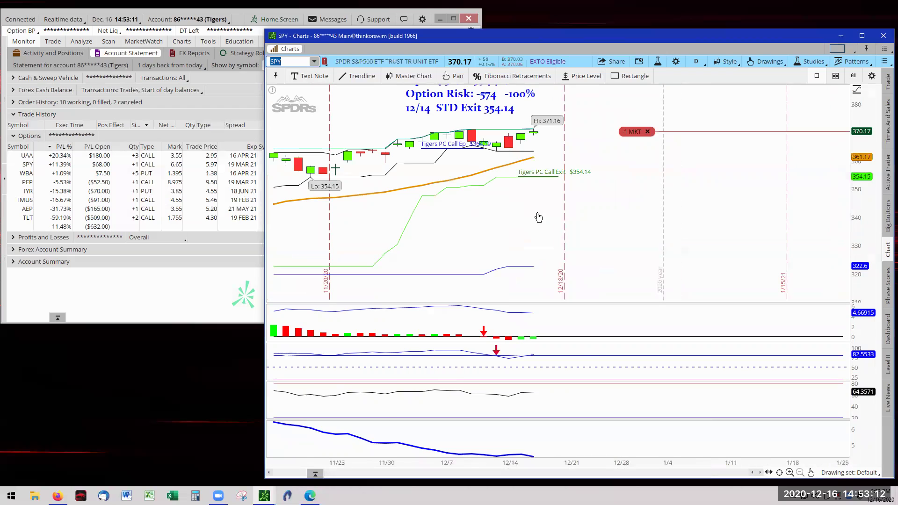
{"action": "left_click", "coordinate": [790, 473]}
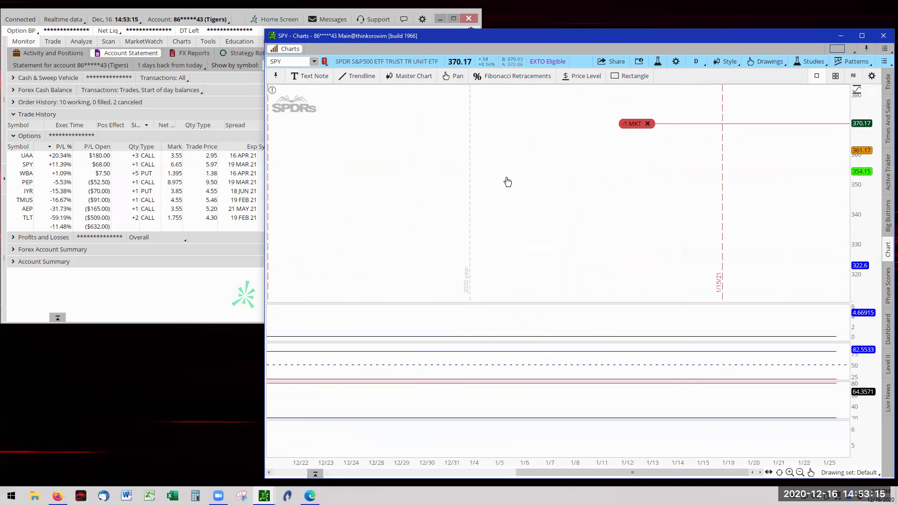
{"action": "right_click", "coordinate": [407, 136]}
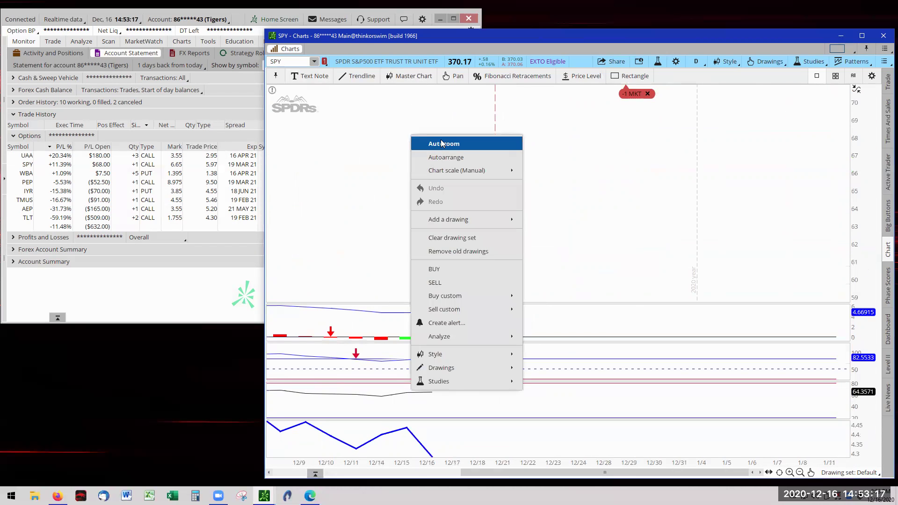
{"action": "left_click", "coordinate": [433, 142]}
{"action": "left_click_drag", "start_coordinate": [746, 217], "coordinate": [664, 306]}
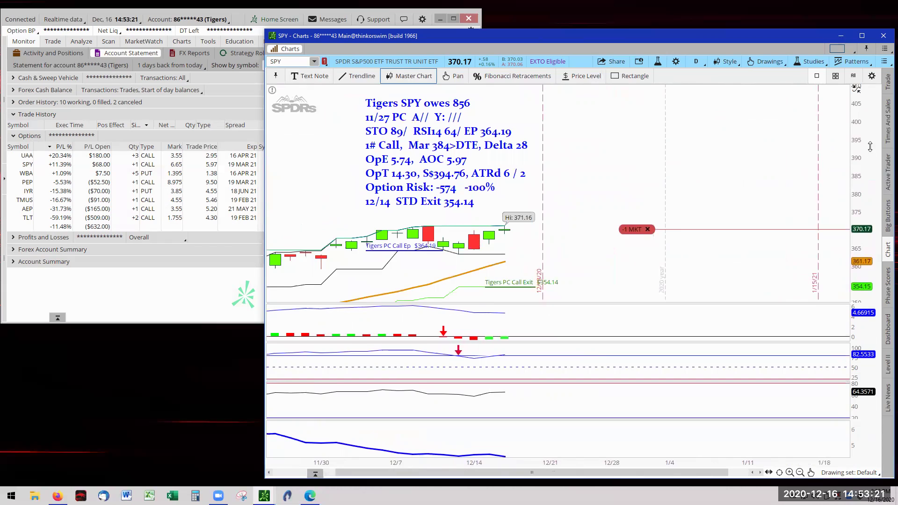
{"action": "left_click_drag", "start_coordinate": [870, 147], "coordinate": [696, 270]}
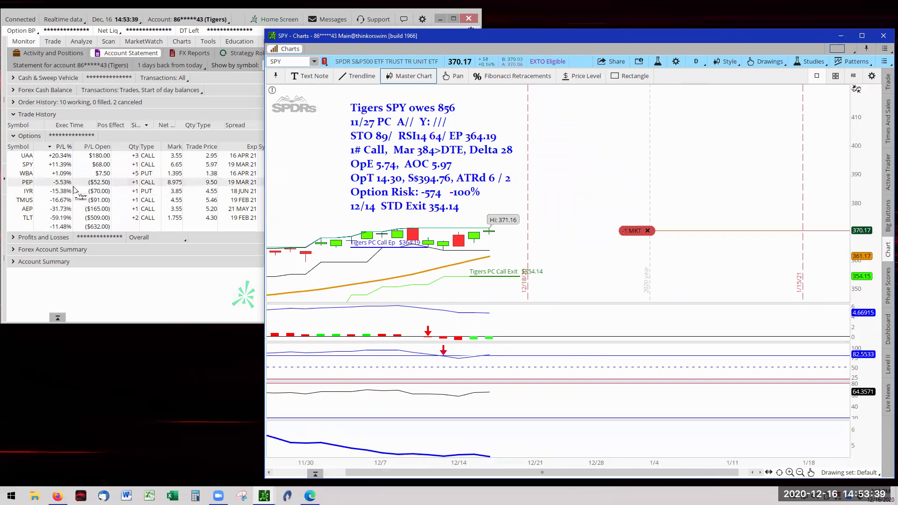
- Chart the WBA position with Autozoom and enlarge its recent candles alongside the Tigers trade notes
{"action": "left_click", "coordinate": [315, 62]}
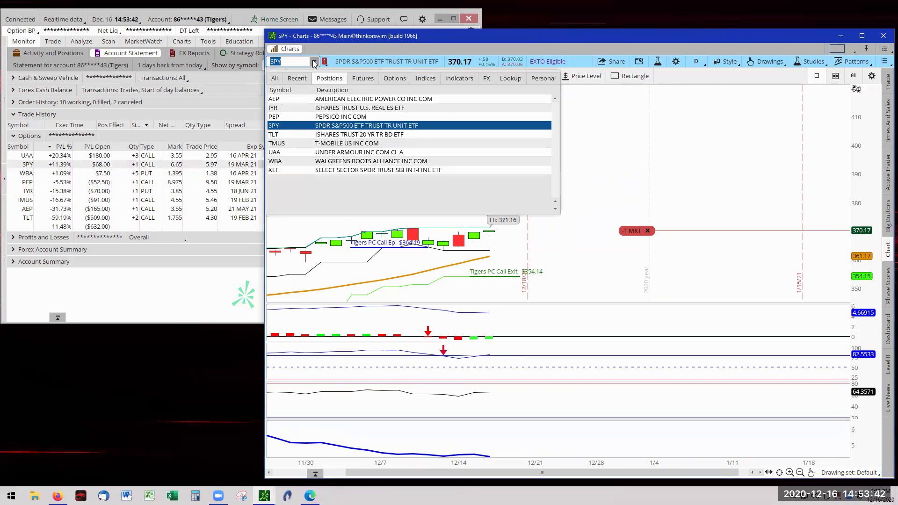
{"action": "left_click", "coordinate": [342, 163]}
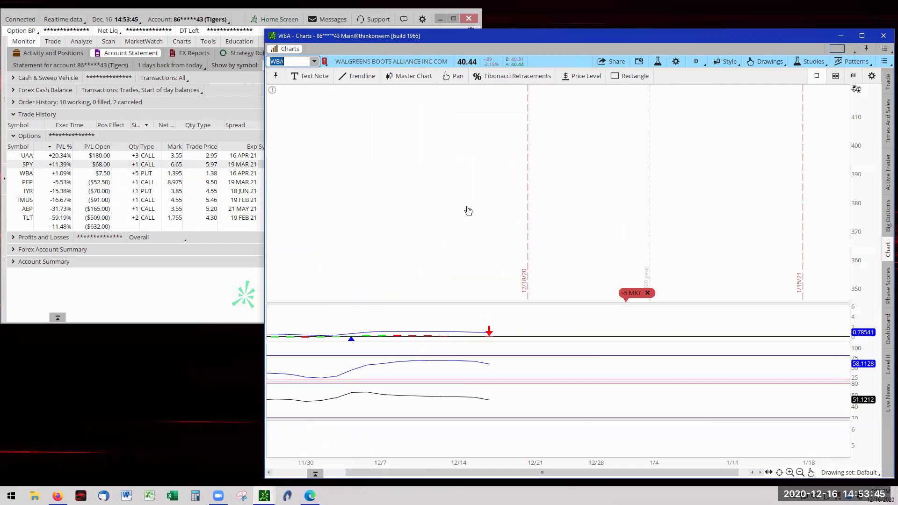
{"action": "right_click", "coordinate": [467, 210]}
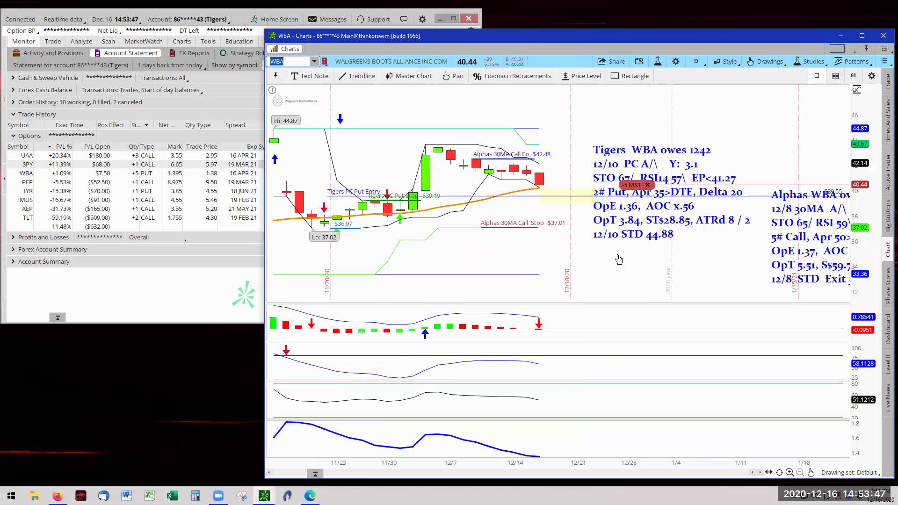
{"action": "scroll", "coordinate": [618, 259], "scroll_direction": "down", "scroll_amount": 5}
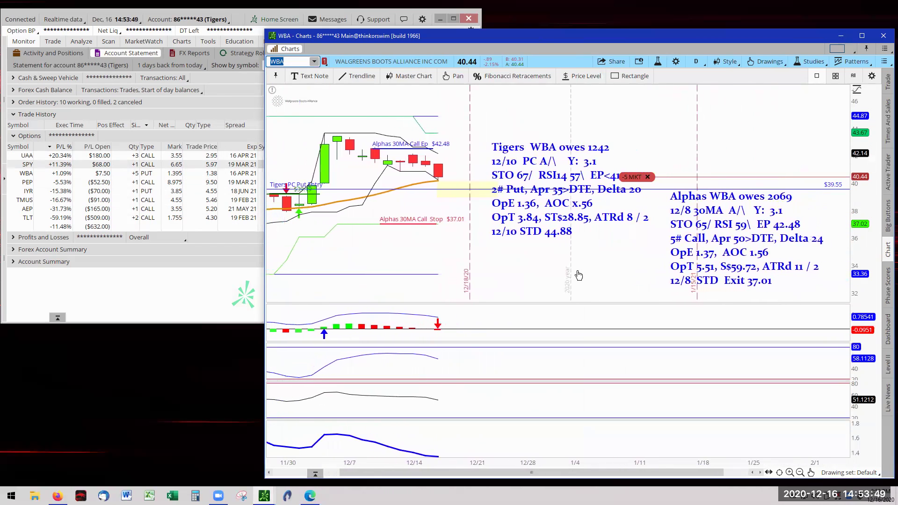
{"action": "left_click", "coordinate": [789, 472]}
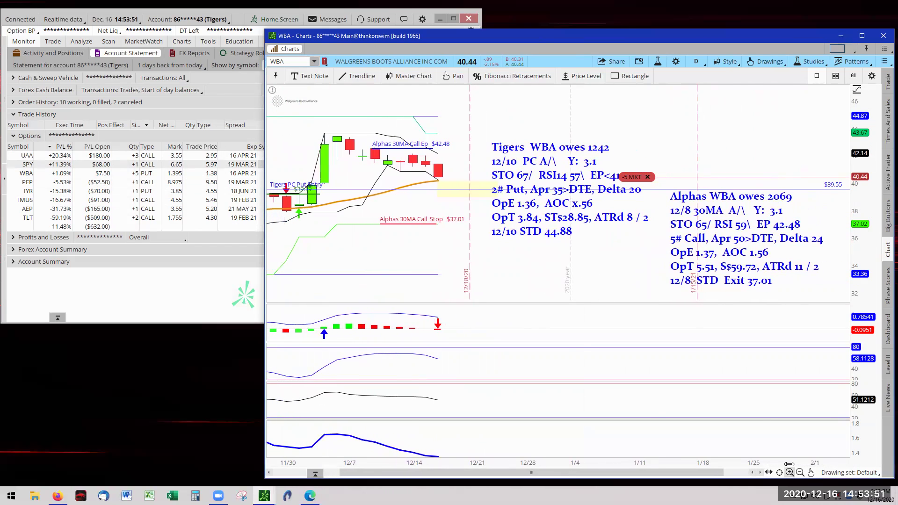
{"action": "scroll", "coordinate": [600, 264], "scroll_direction": "down", "scroll_amount": 2}
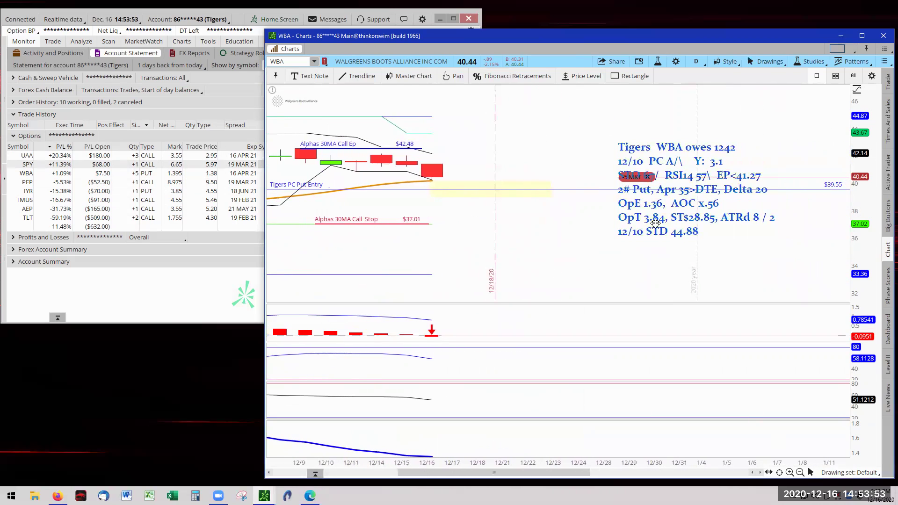
- Move the Tigers WBA trade note just below the yellow put-entry zone and place the Alphas WBA note to its right
{"action": "left_click_drag", "start_coordinate": [663, 217], "coordinate": [501, 276]}
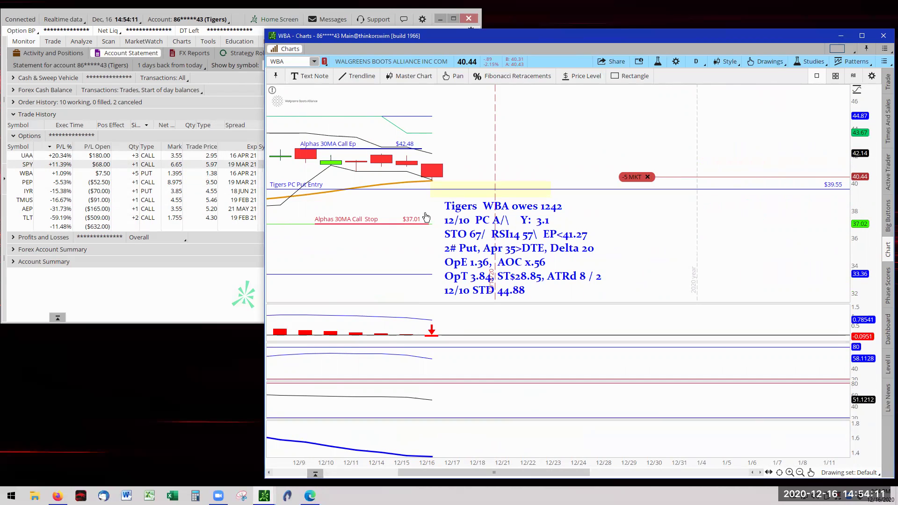
{"action": "scroll", "coordinate": [795, 249], "scroll_direction": "down", "scroll_amount": 6}
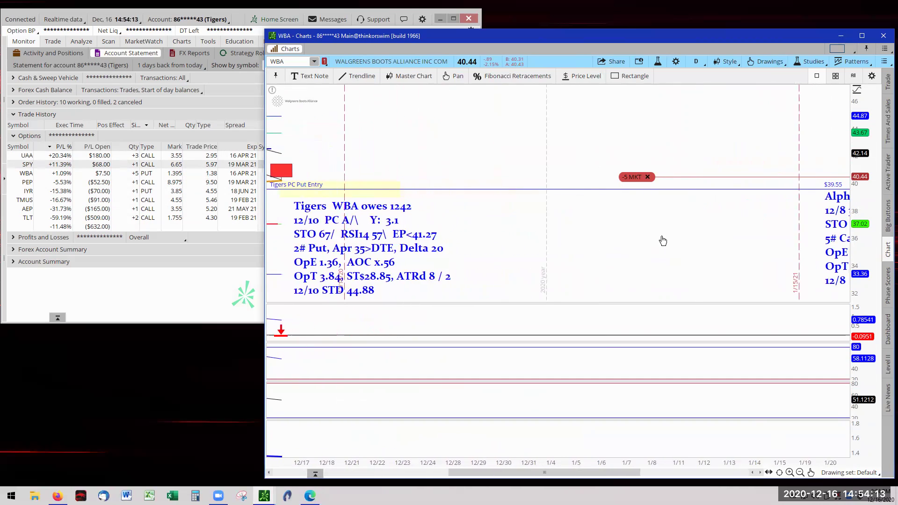
{"action": "left_click_drag", "start_coordinate": [832, 231], "coordinate": [503, 234]}
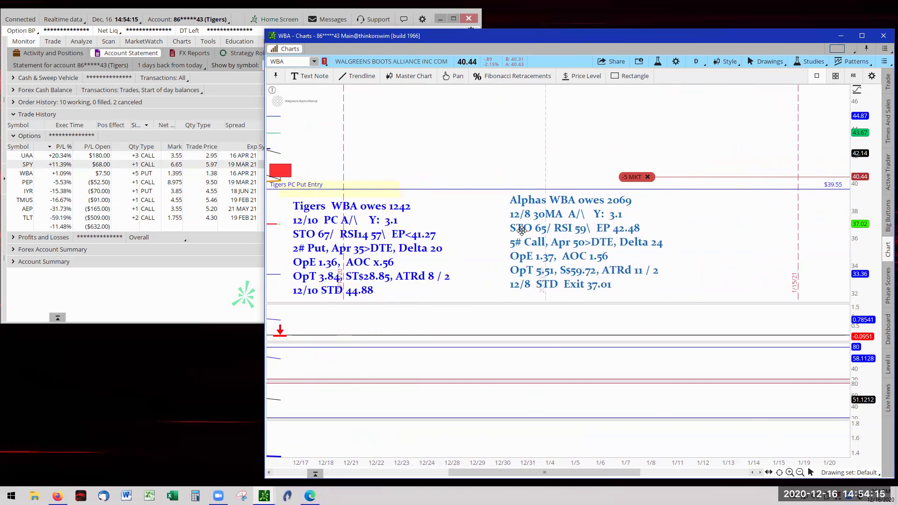
{"action": "left_click_drag", "start_coordinate": [411, 146], "coordinate": [529, 149]}
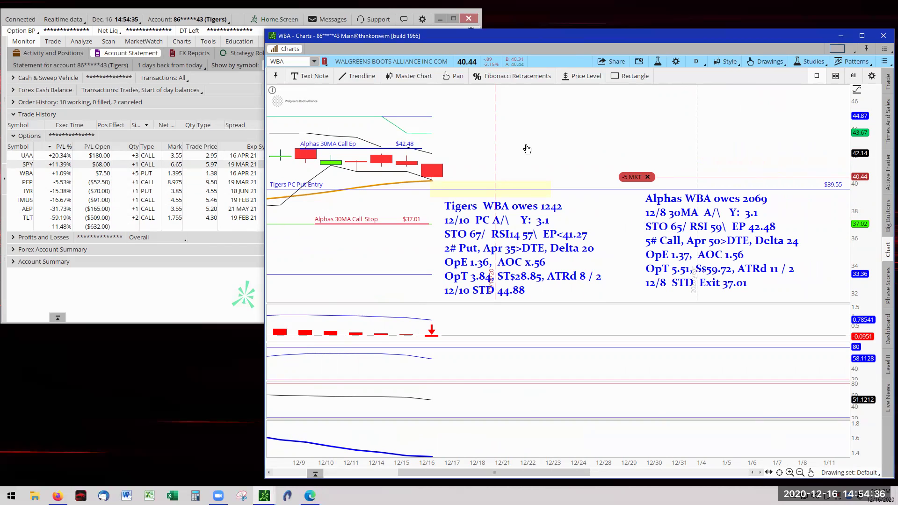
- Switch to the "Losers Become Winners" December 16 PDF in Microsoft Edge
{"action": "left_click", "coordinate": [866, 50]}
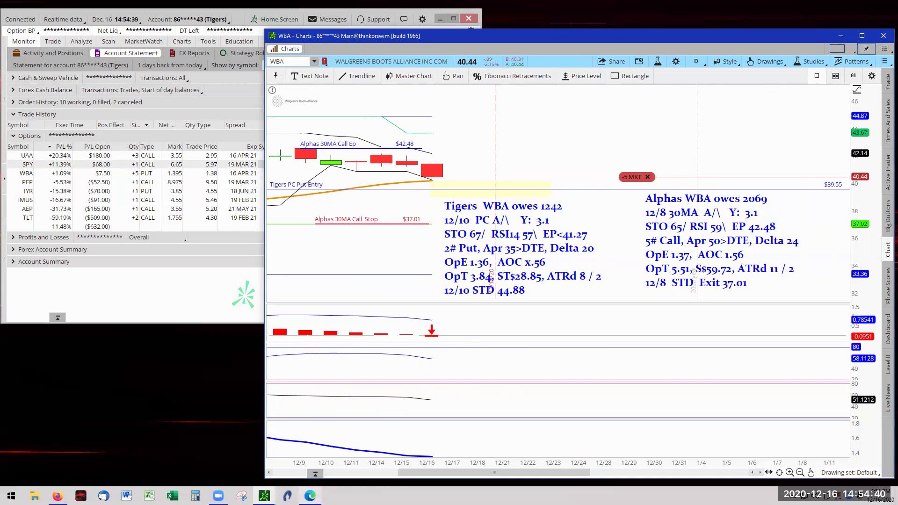
{"action": "key", "text": "alt+Tab"}
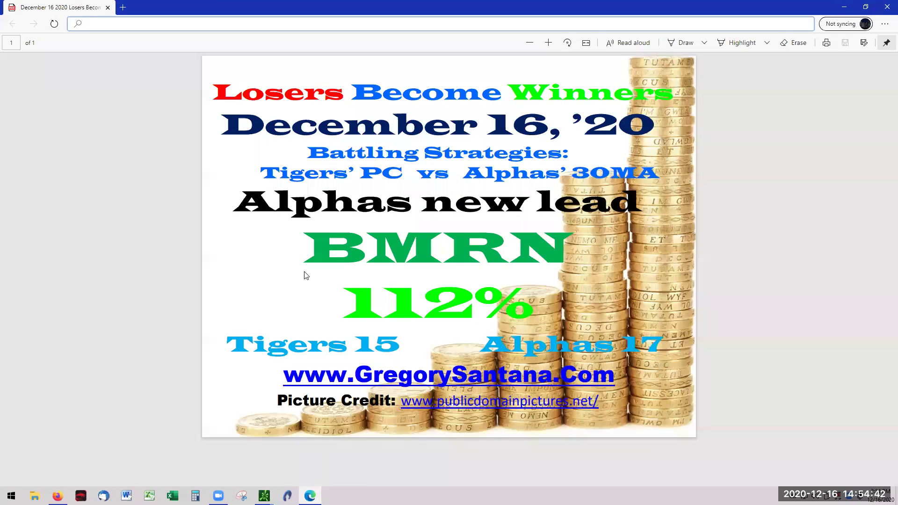